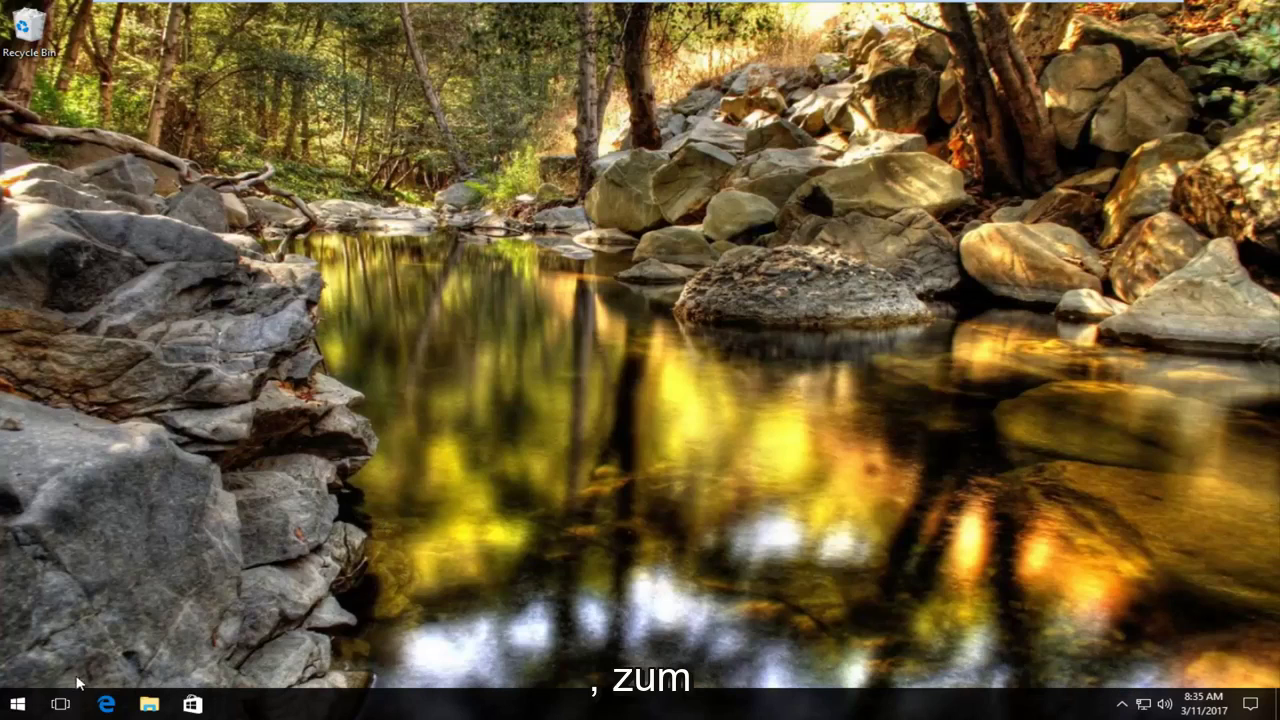
Launch File Explorer by searching 'file explorer' from the Start menu.
{"action": "left_click", "coordinate": [25, 708]}
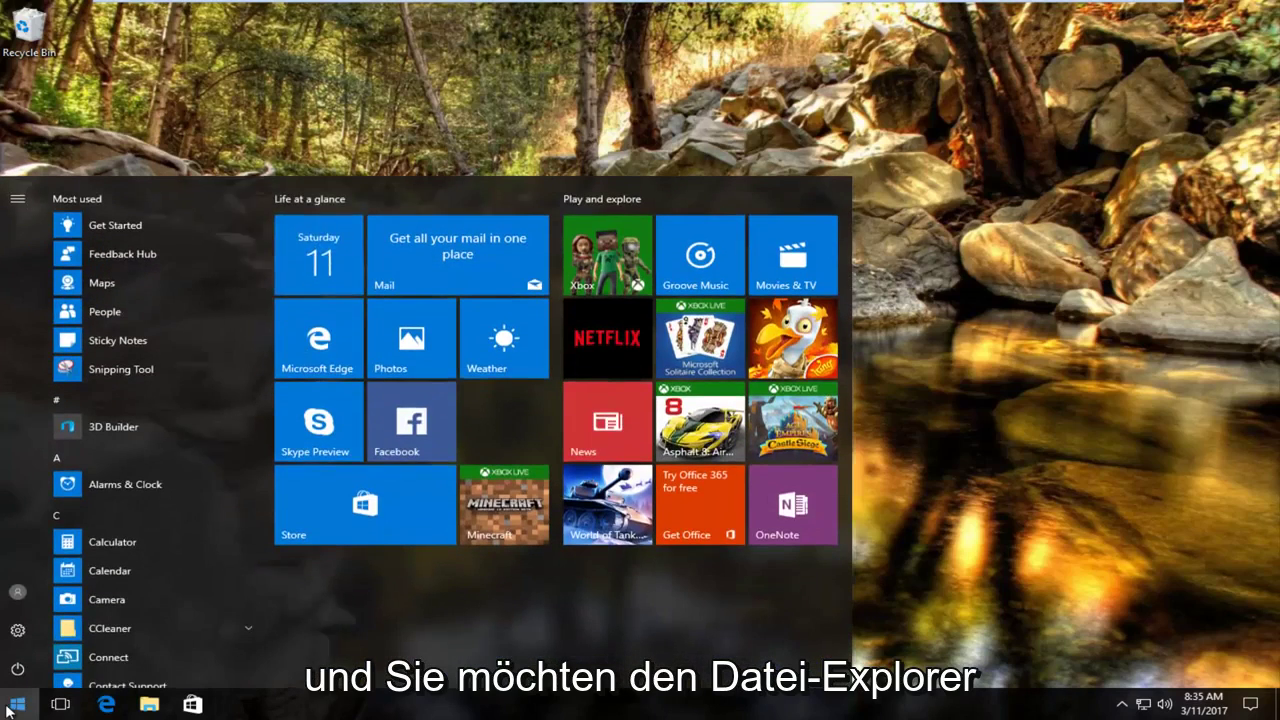
{"action": "type", "text": "file explorer"}
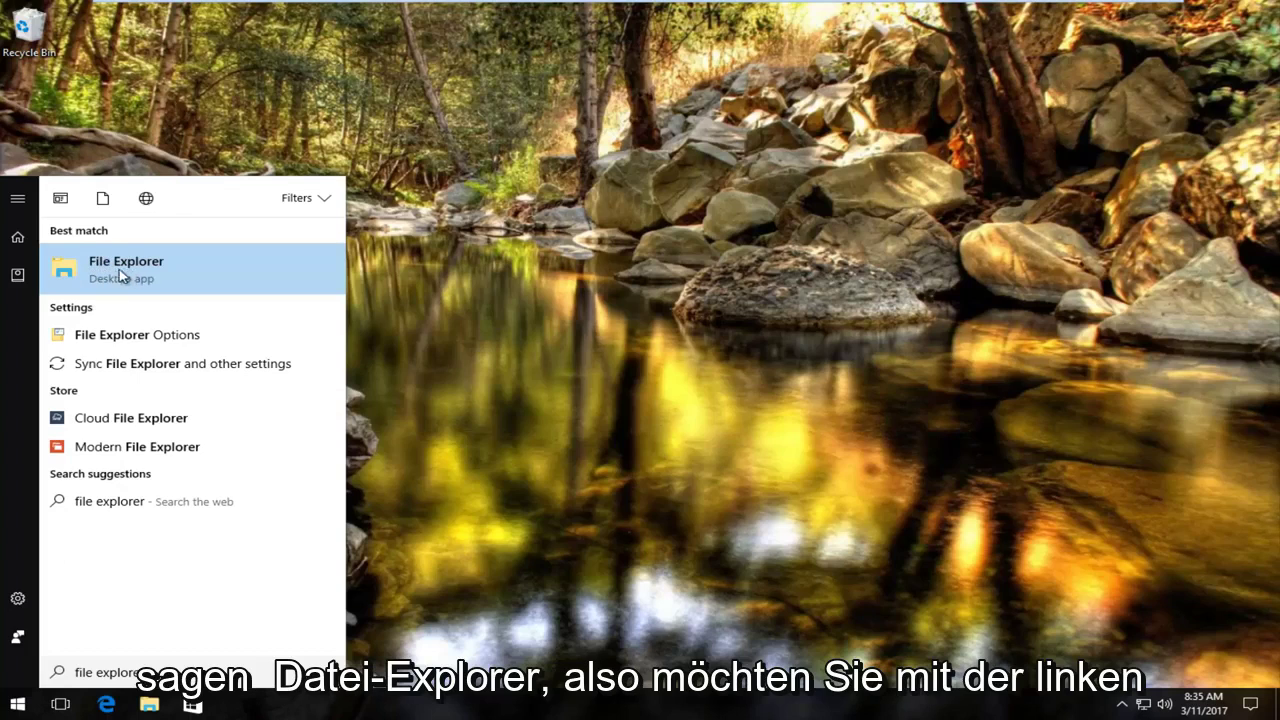
{"action": "key", "text": "Return"}
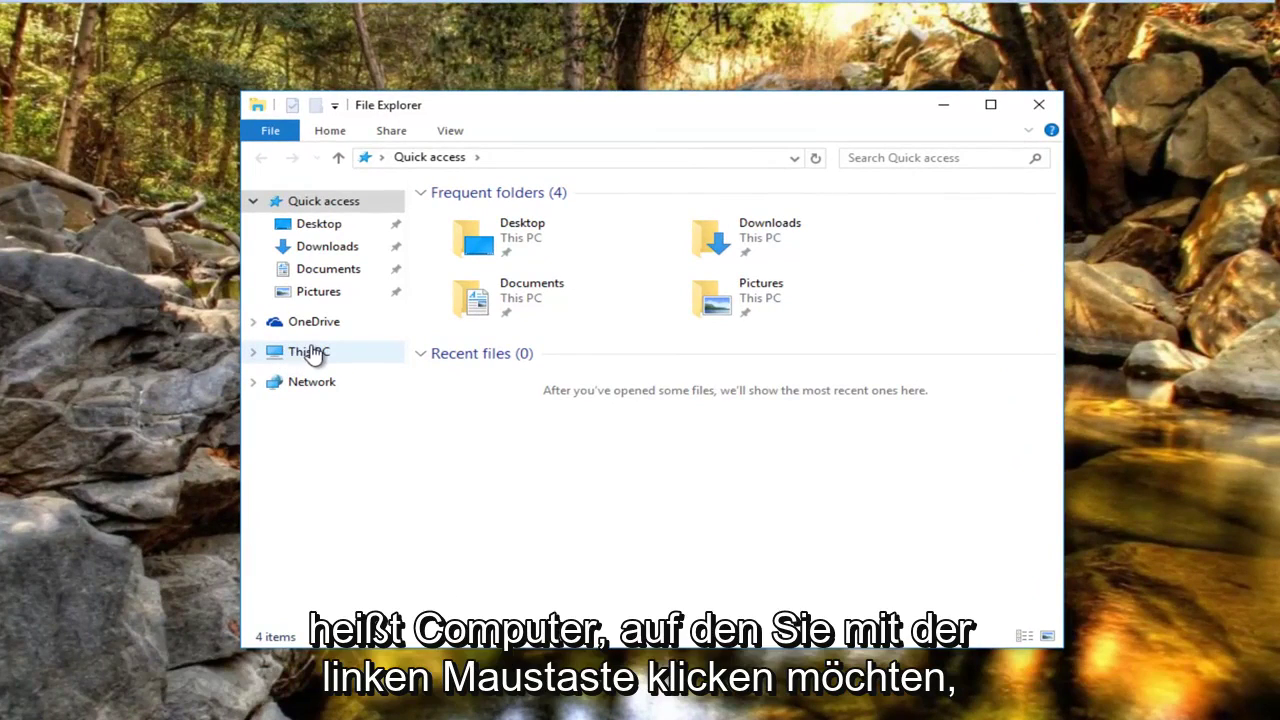
Browse This PC > Local Disk (C:) > Windows and scroll down to SoftwareDistribution.
{"action": "left_click", "coordinate": [314, 355]}
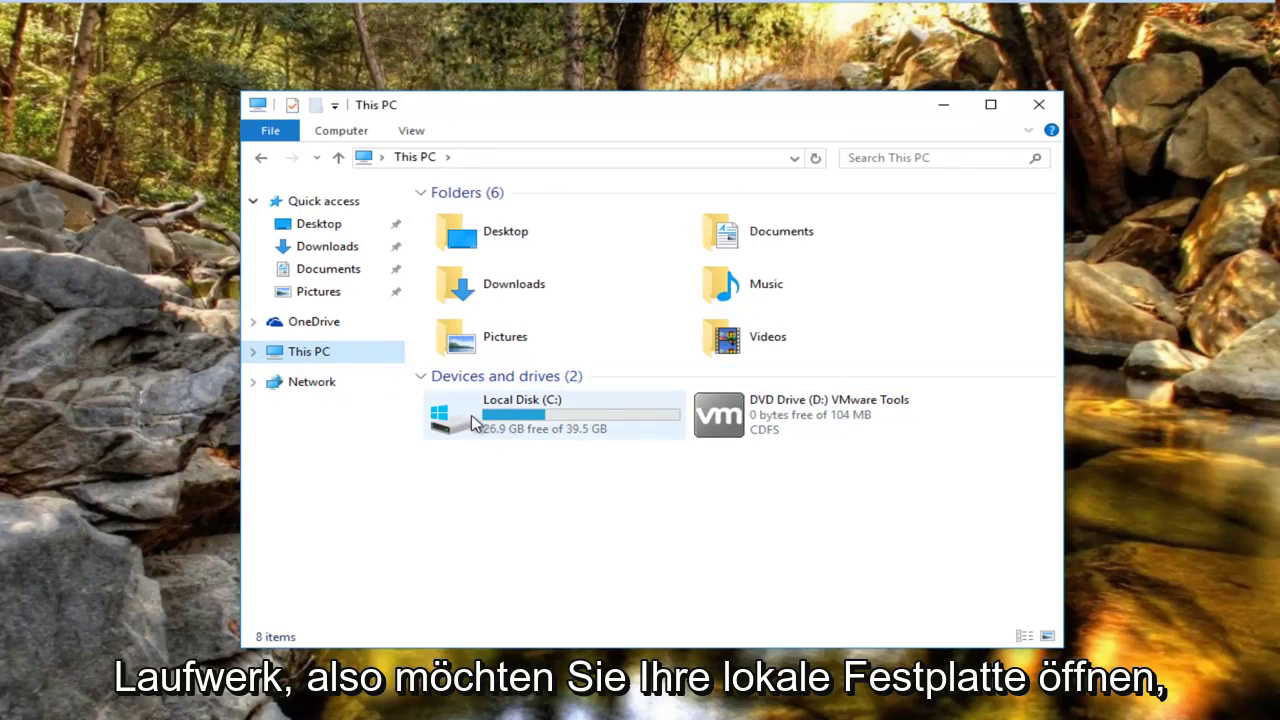
{"action": "mouse_move", "coordinate": [552, 410]}
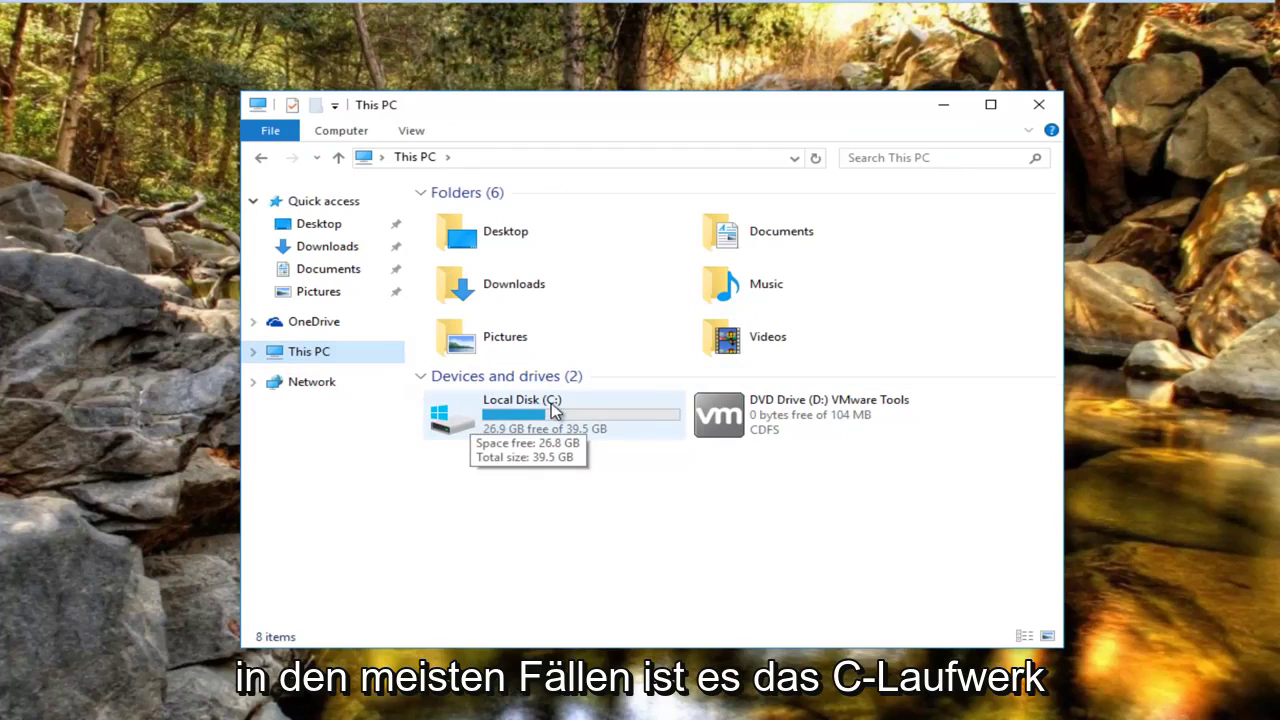
{"action": "double_click", "coordinate": [488, 420]}
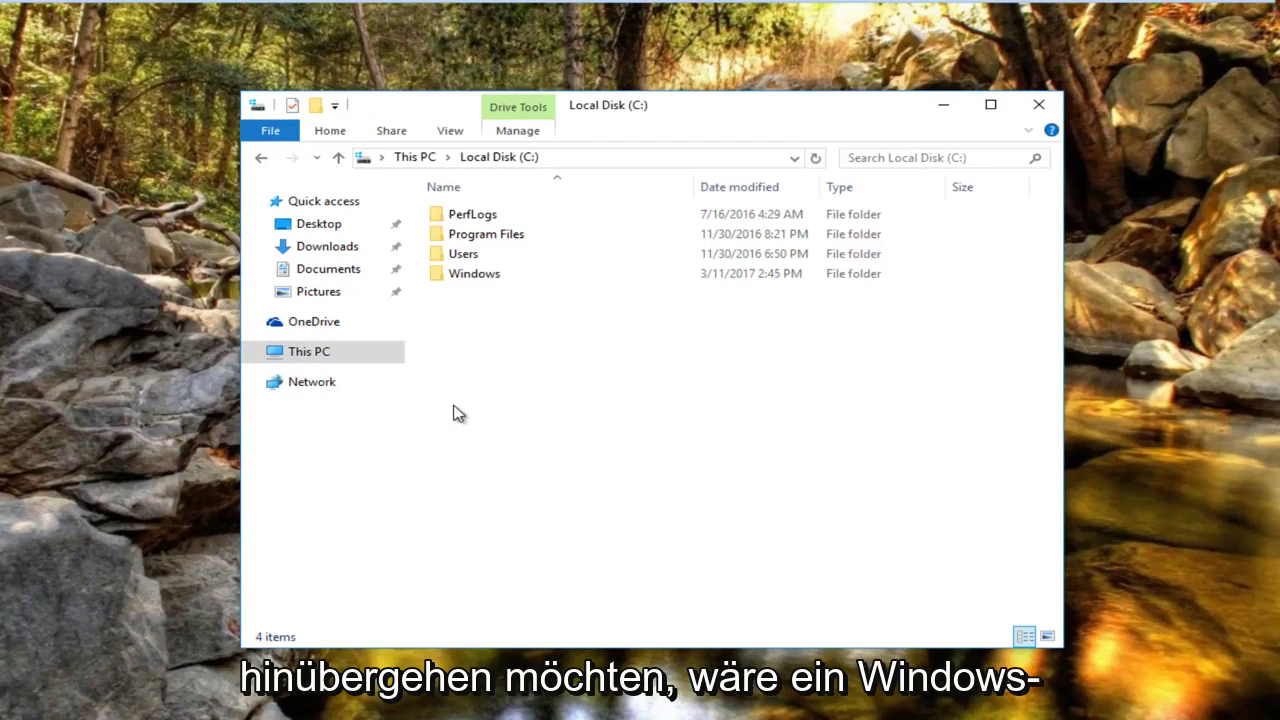
{"action": "double_click", "coordinate": [460, 276]}
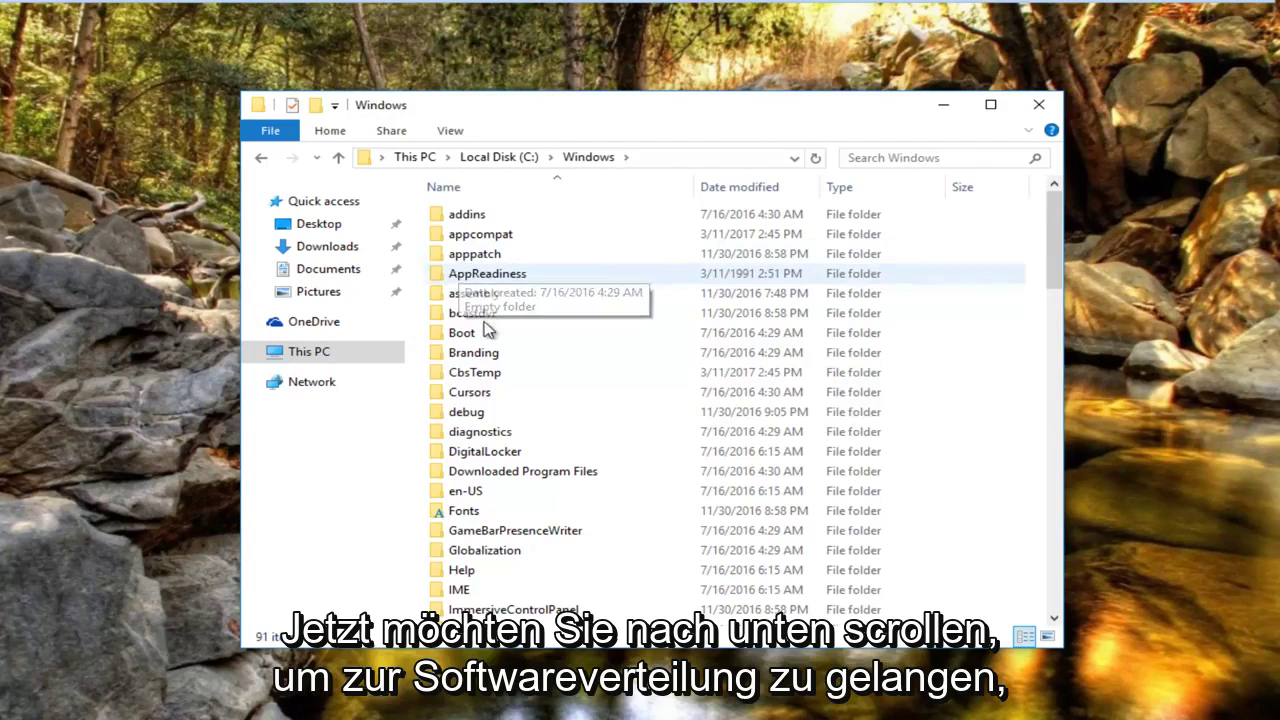
{"action": "scroll", "coordinate": [500, 335], "scroll_direction": "down", "scroll_amount": 3}
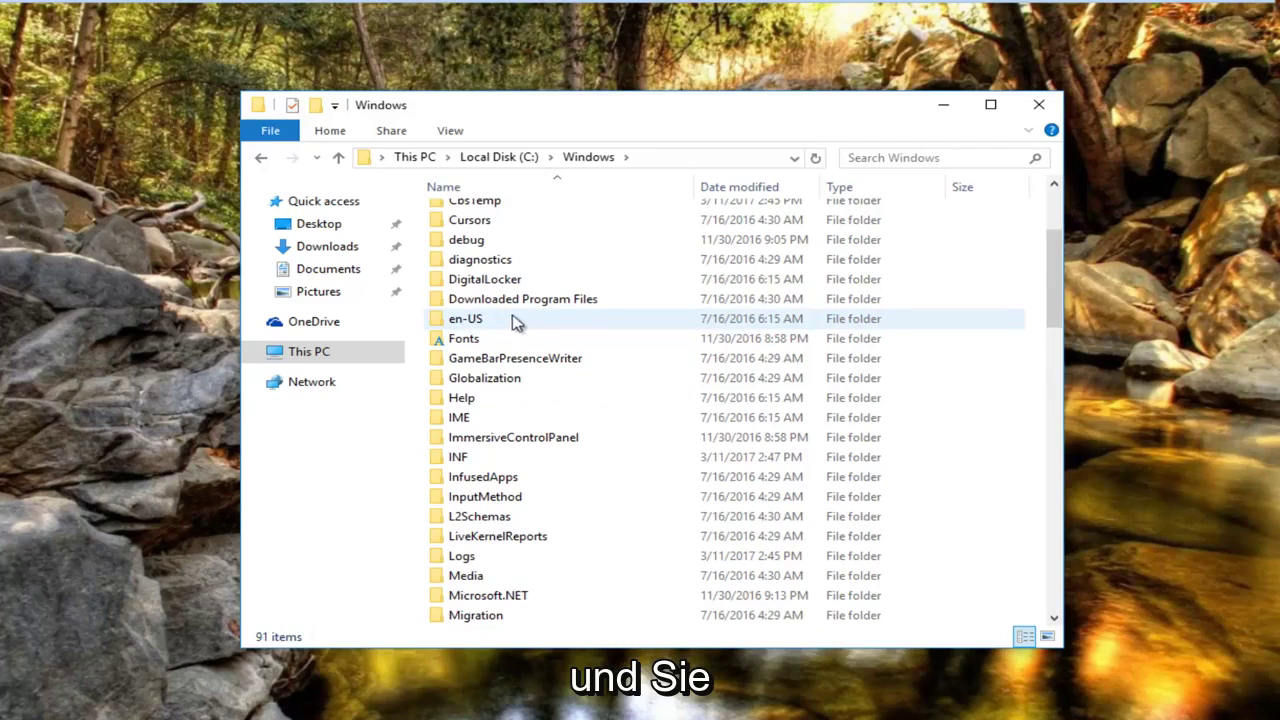
{"action": "scroll", "coordinate": [515, 333], "scroll_direction": "down", "scroll_amount": 3}
{"action": "scroll", "coordinate": [535, 322], "scroll_direction": "down", "scroll_amount": 5}
{"action": "scroll", "coordinate": [535, 322], "scroll_direction": "down", "scroll_amount": 3}
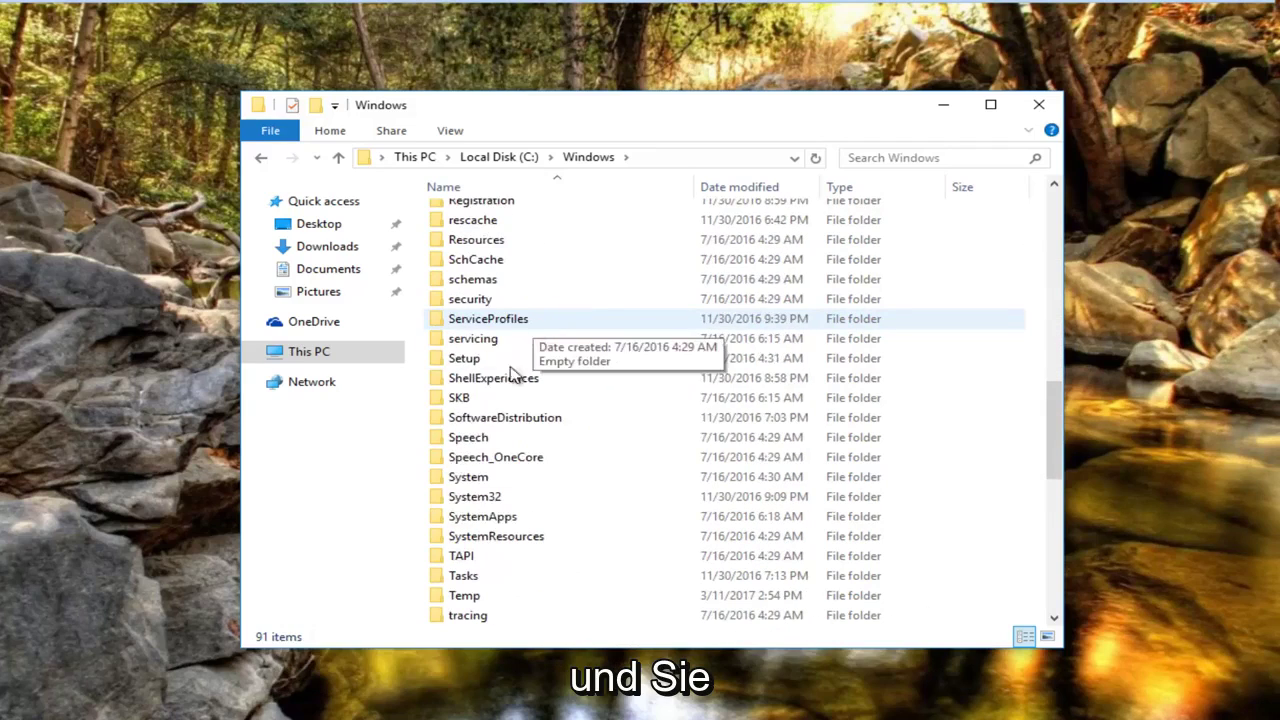
{"action": "right_click", "coordinate": [476, 426]}
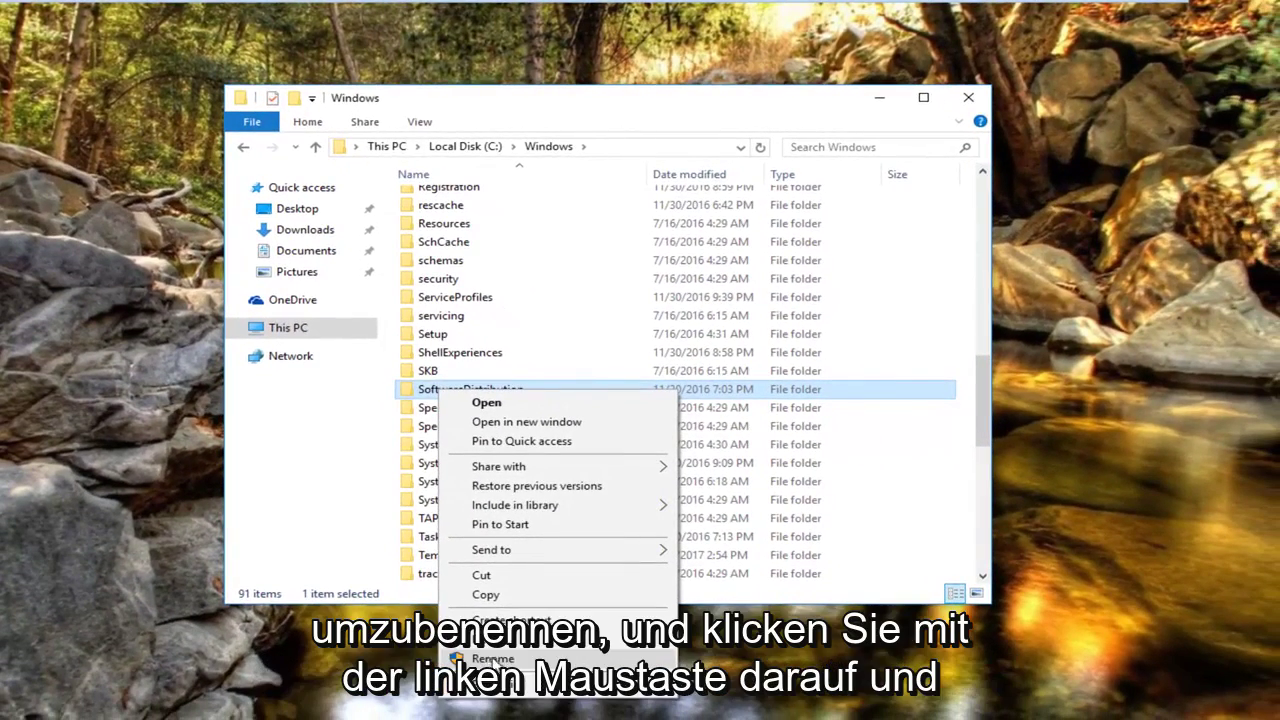
{"action": "left_click", "coordinate": [493, 660]}
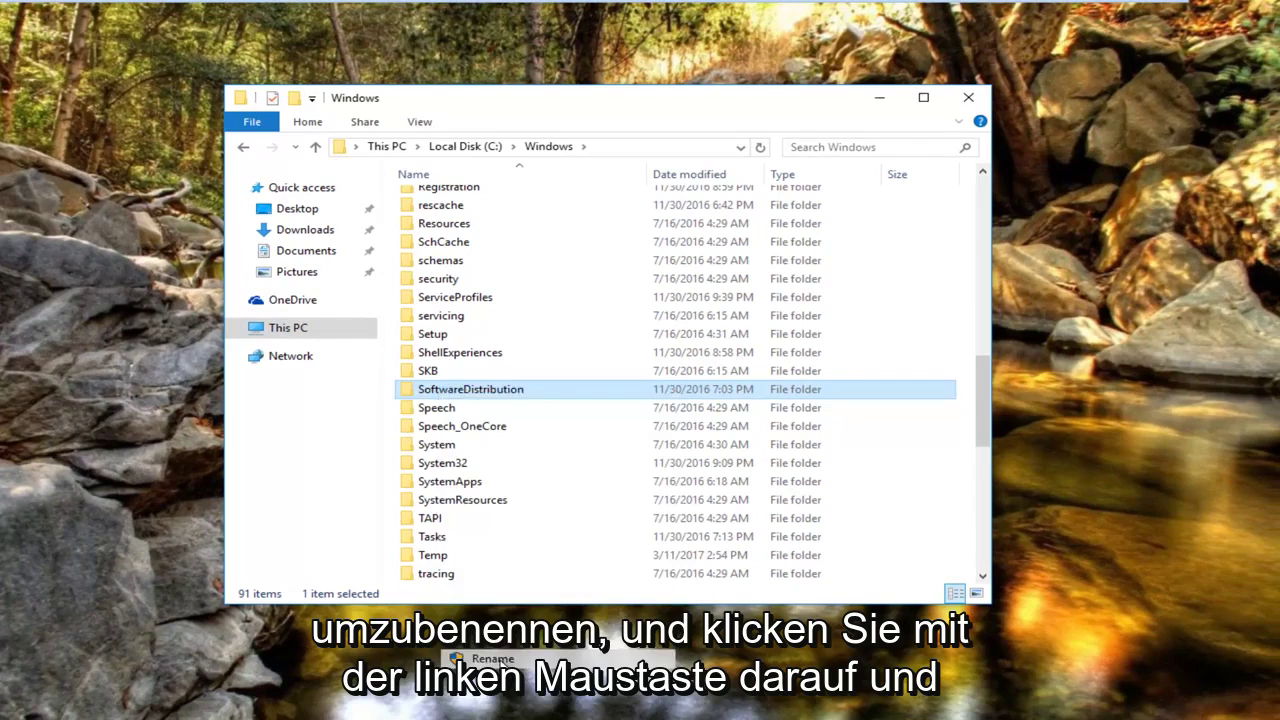
{"action": "left_click", "coordinate": [541, 388]}
{"action": "type", "text": "."}
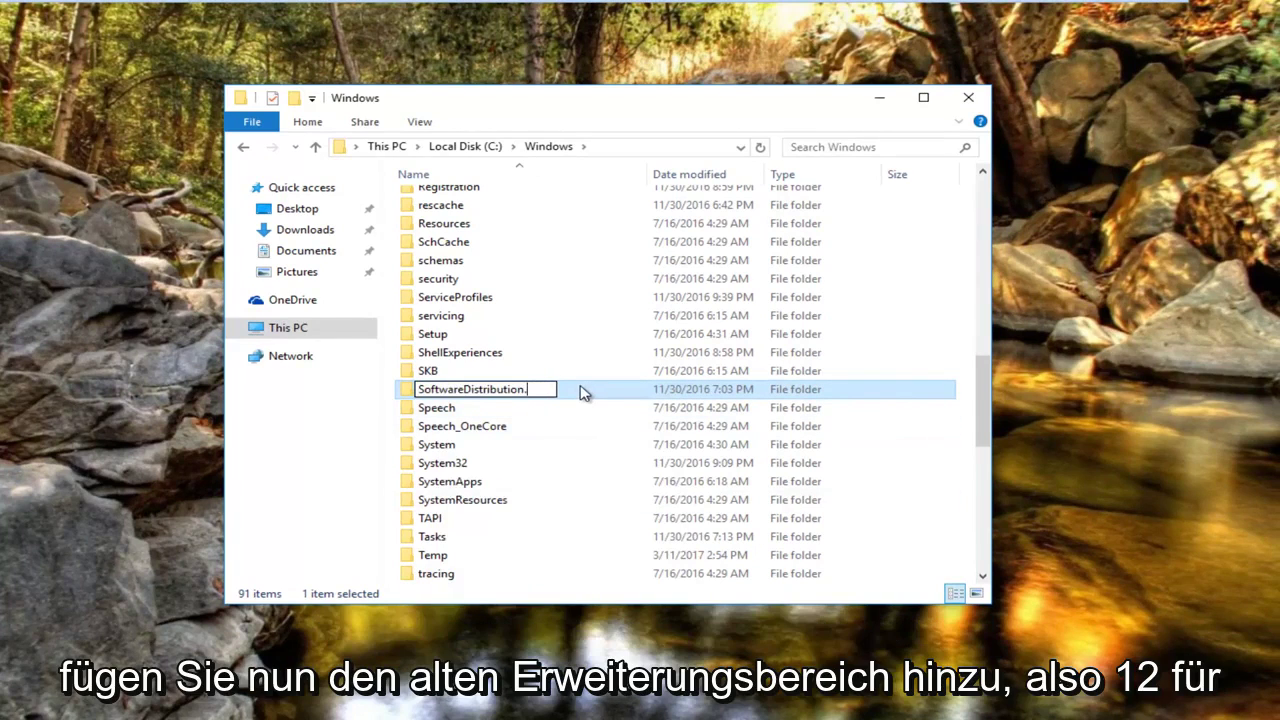
{"action": "type", "text": "old"}
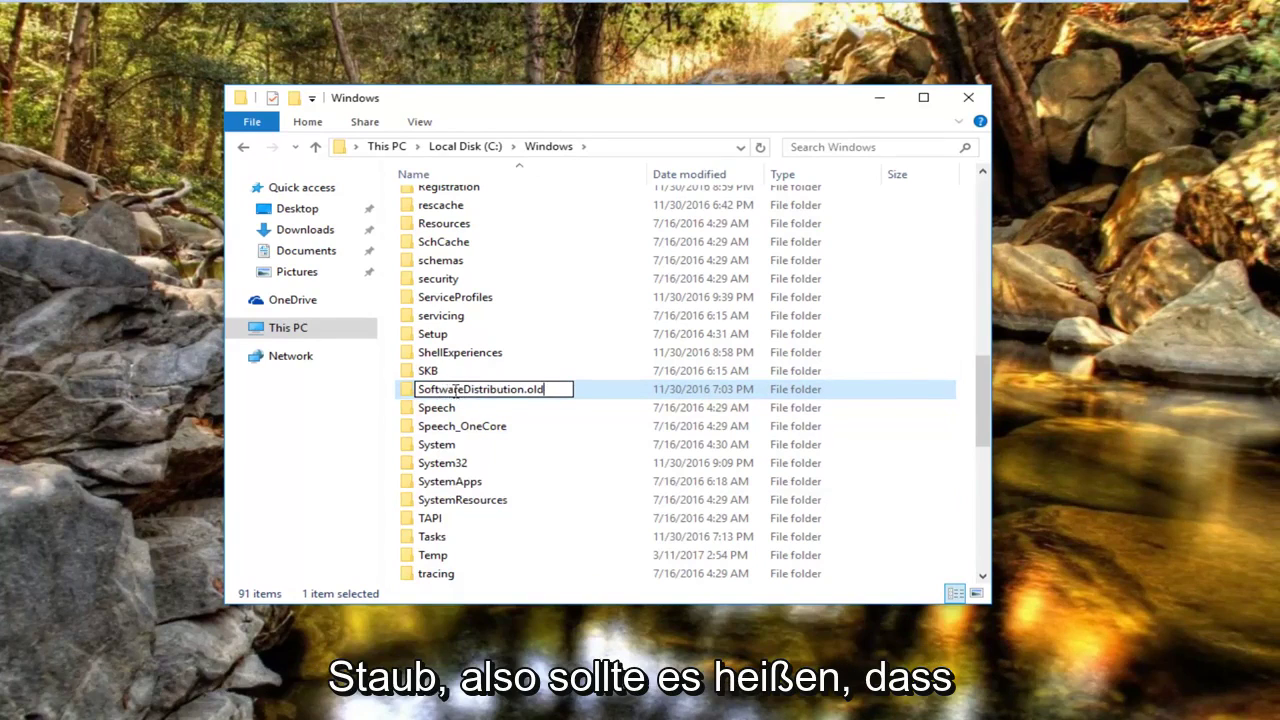
{"action": "key", "text": "Return"}
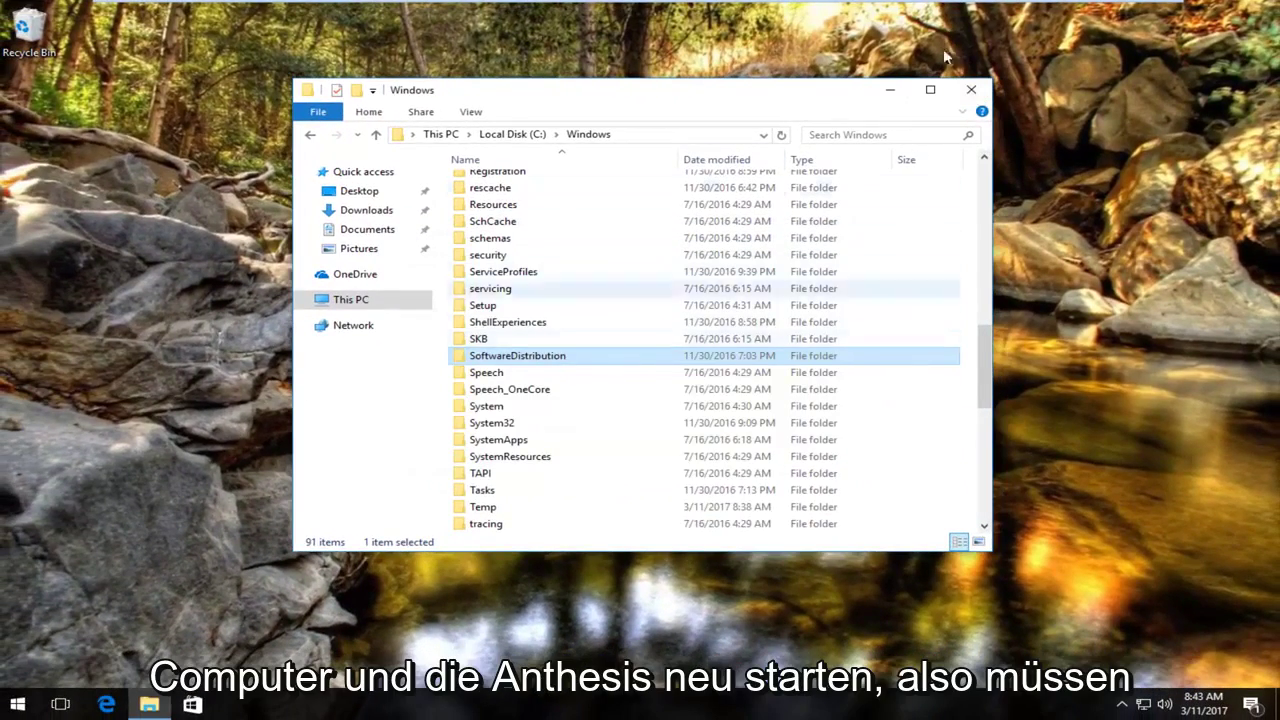
Close File Explorer and restart the PC from the Start menu's power options.
{"action": "left_click", "coordinate": [970, 90]}
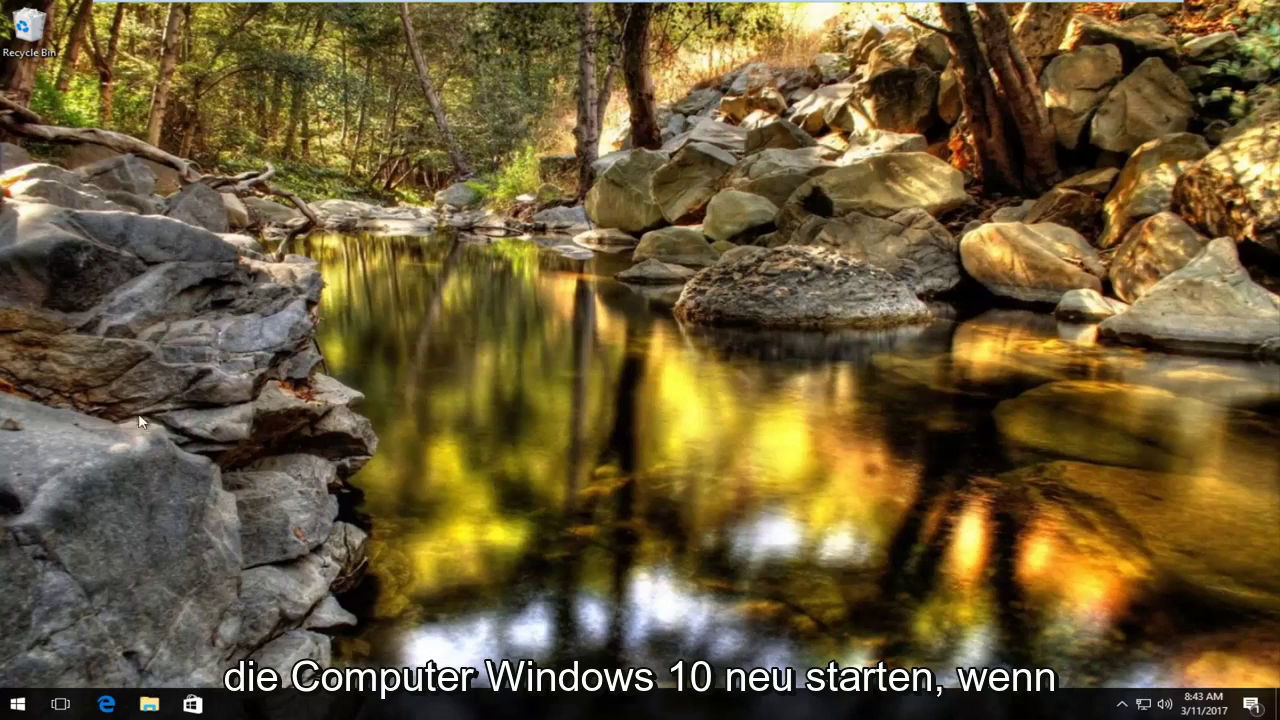
{"action": "left_click", "coordinate": [27, 696]}
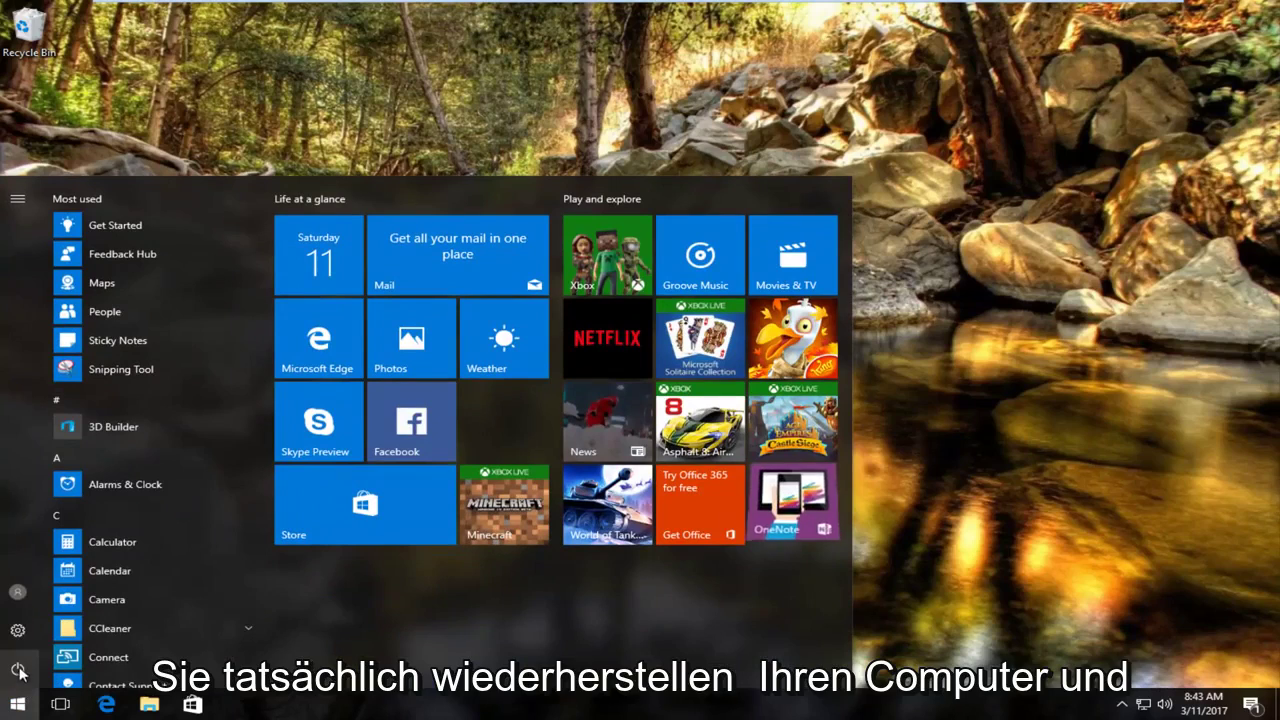
{"action": "left_click", "coordinate": [22, 667]}
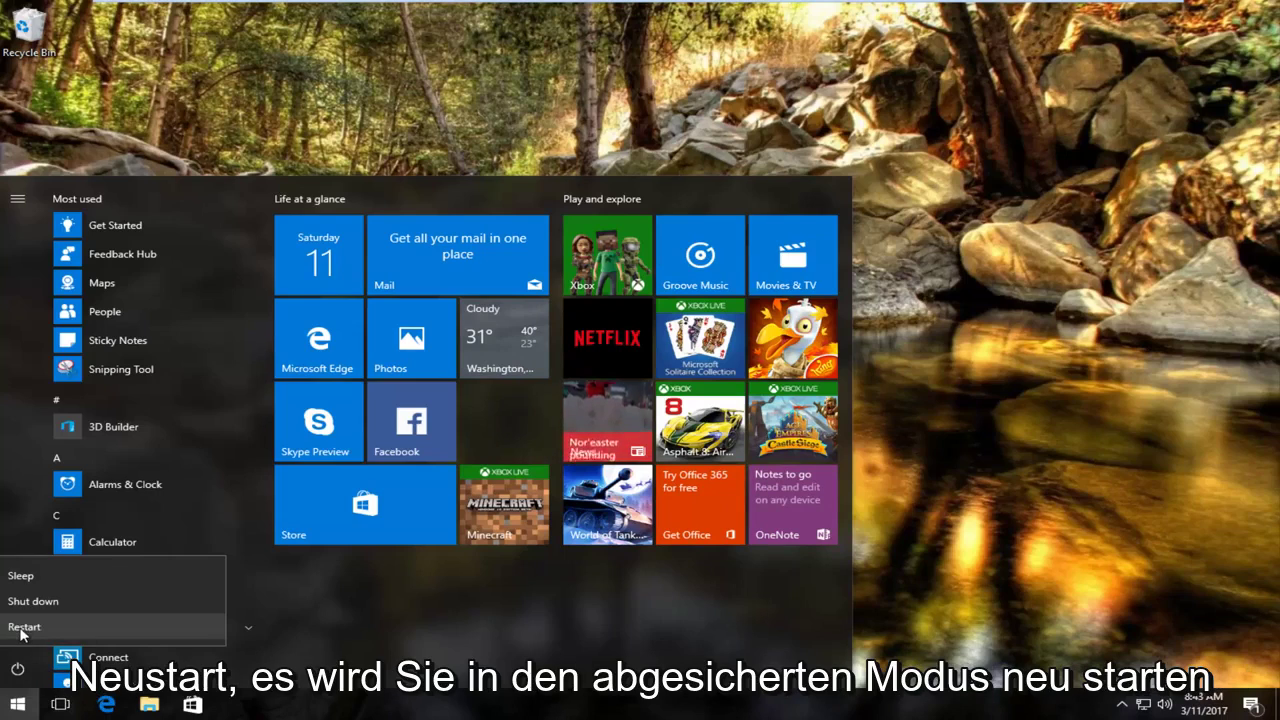
{"action": "left_click", "coordinate": [30, 630], "text": "shift"}
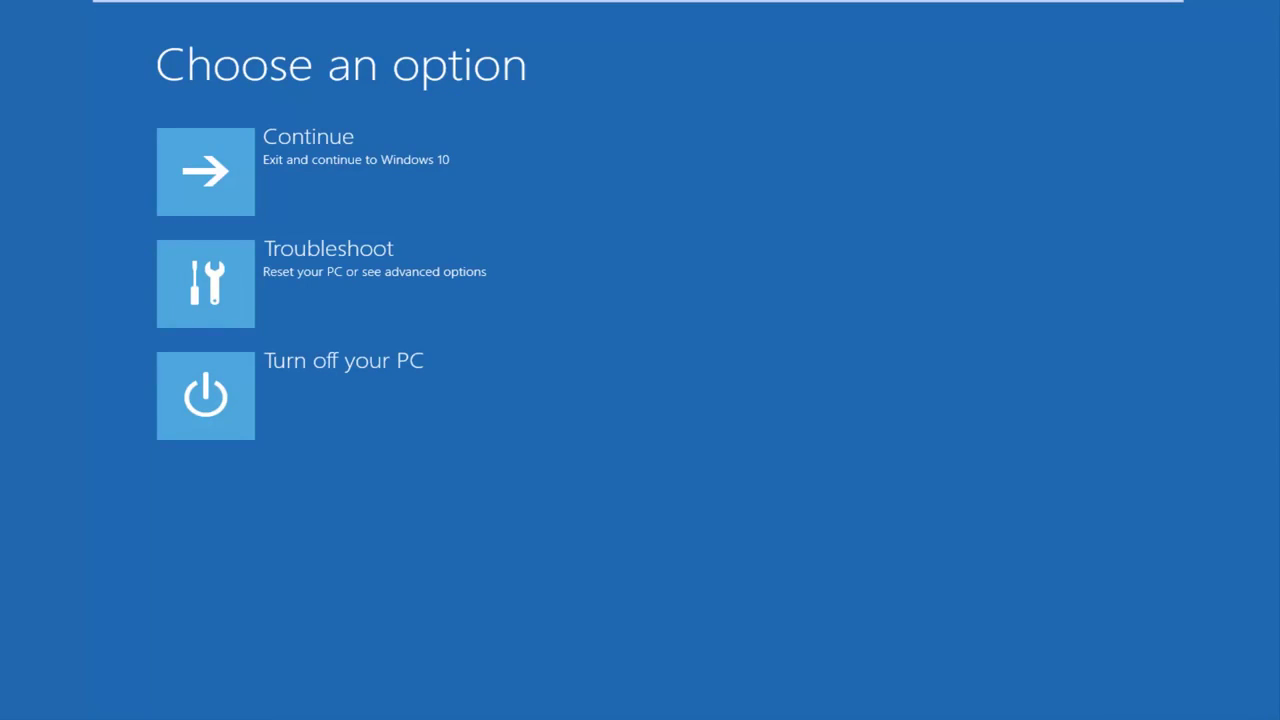
Go to Troubleshoot > Advanced options > Startup Settings and restart to choose a startup mode.
{"action": "left_click", "coordinate": [209, 287]}
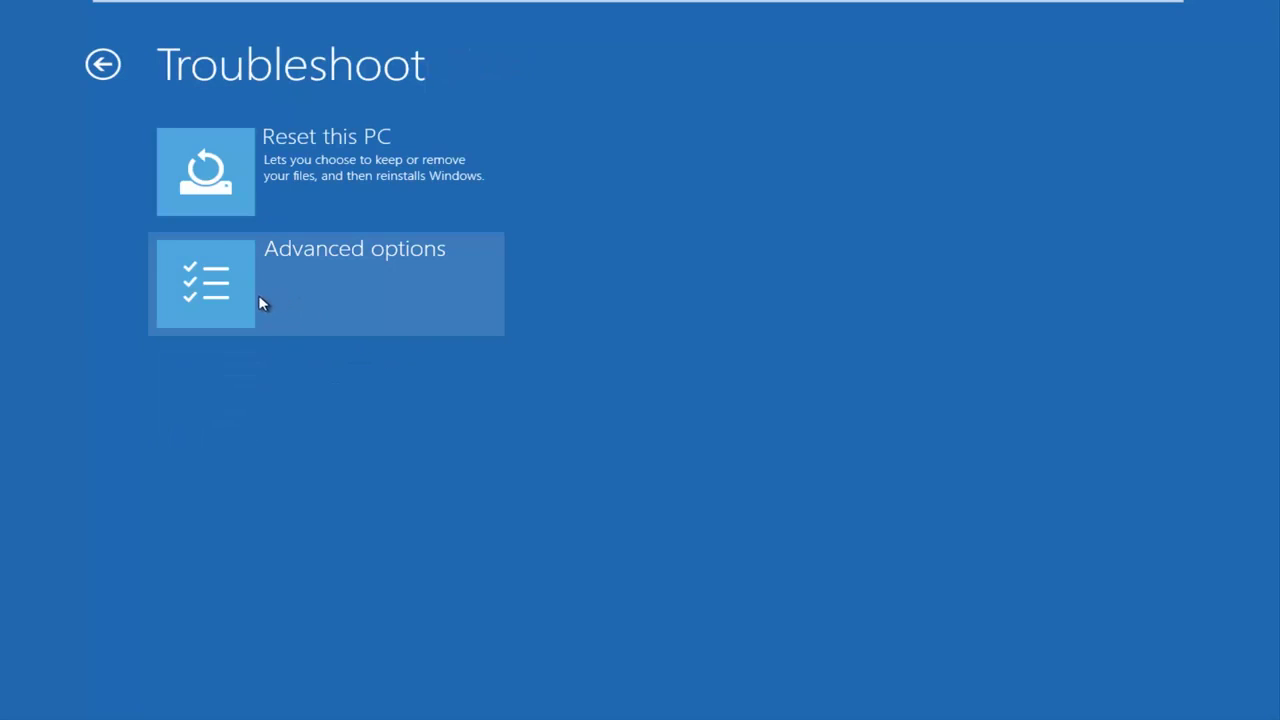
{"action": "left_click", "coordinate": [305, 287]}
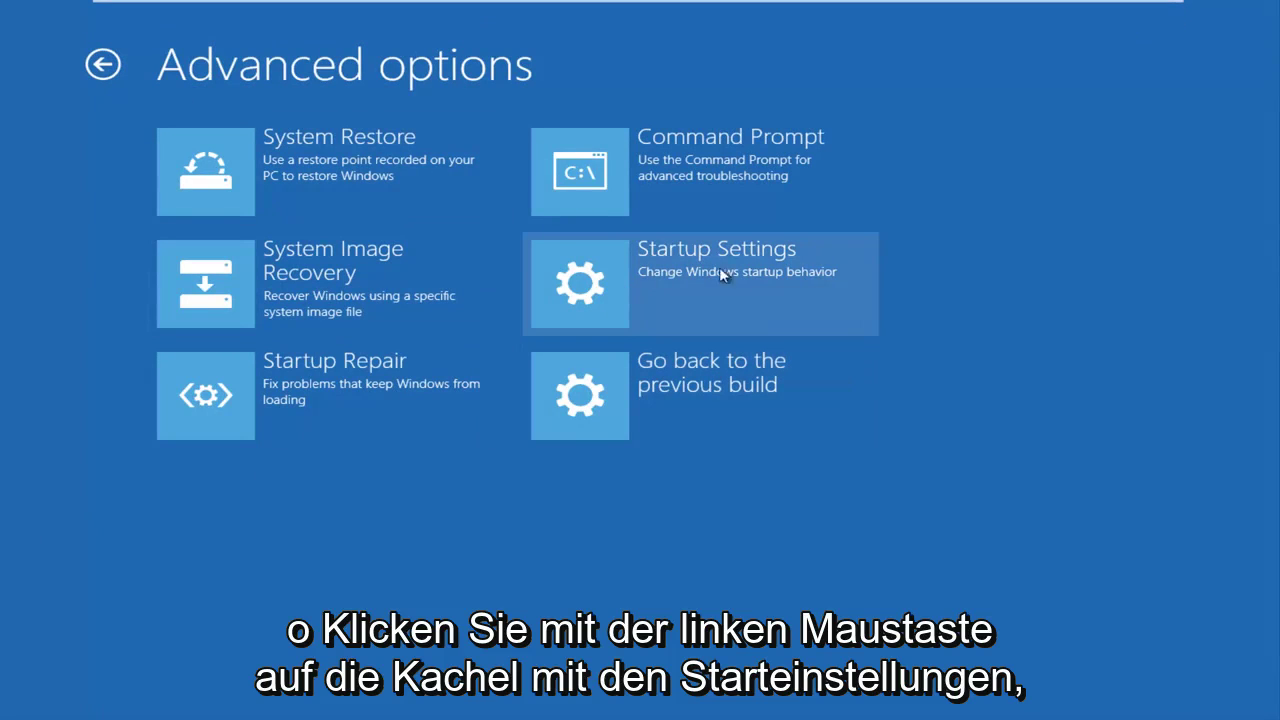
{"action": "left_click", "coordinate": [640, 285]}
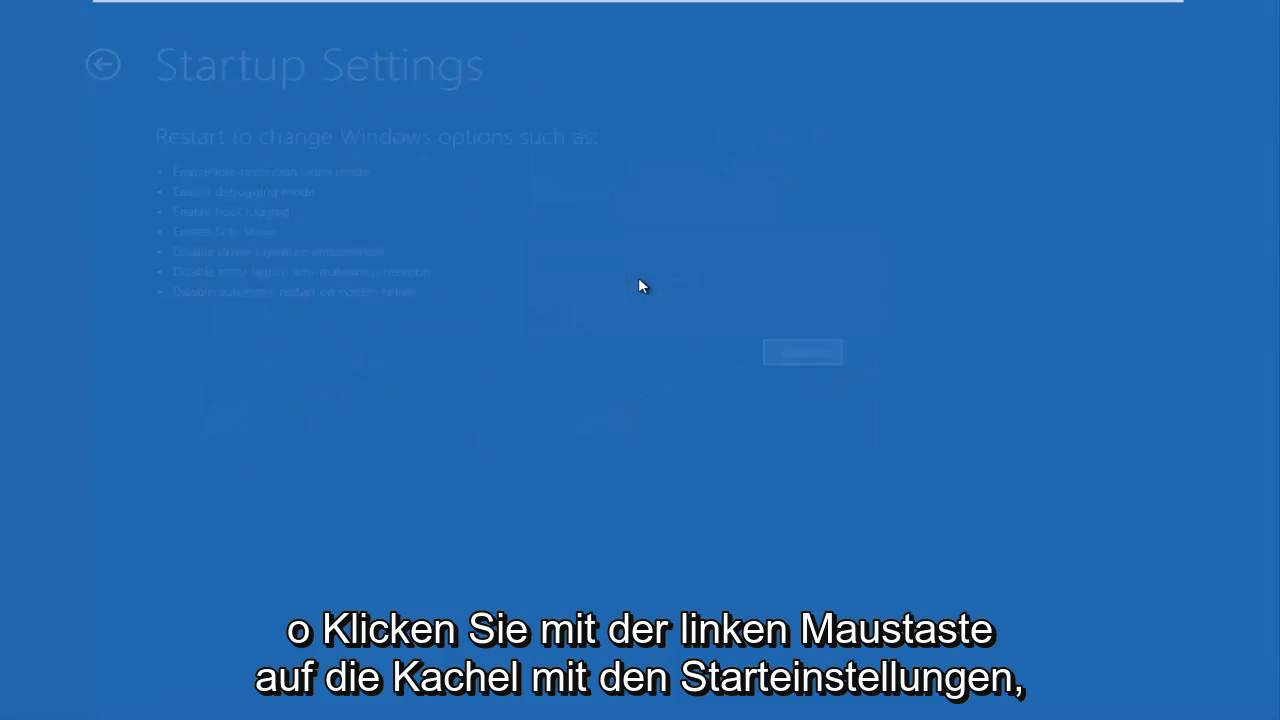
{"action": "left_click", "coordinate": [811, 354]}
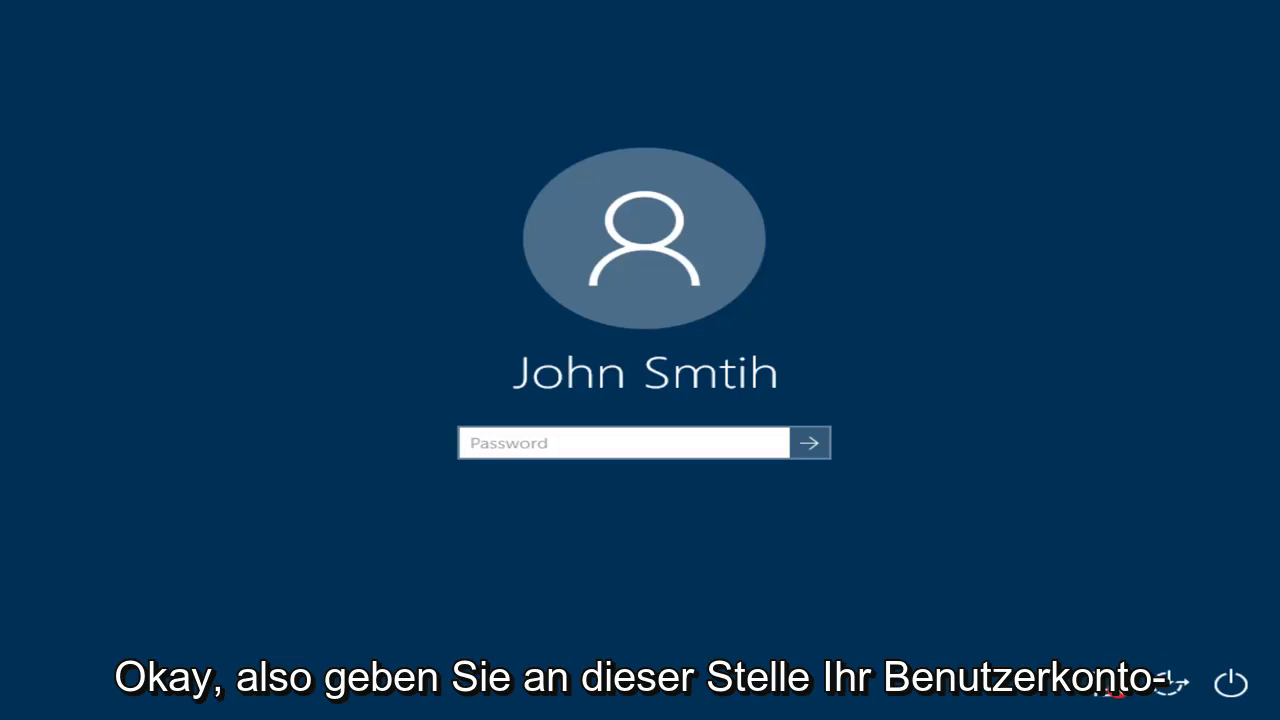
Sign in with the account password to reach the Safe Mode desktop.
{"action": "type", "text": "••••••••"}
{"action": "key", "text": "Return"}
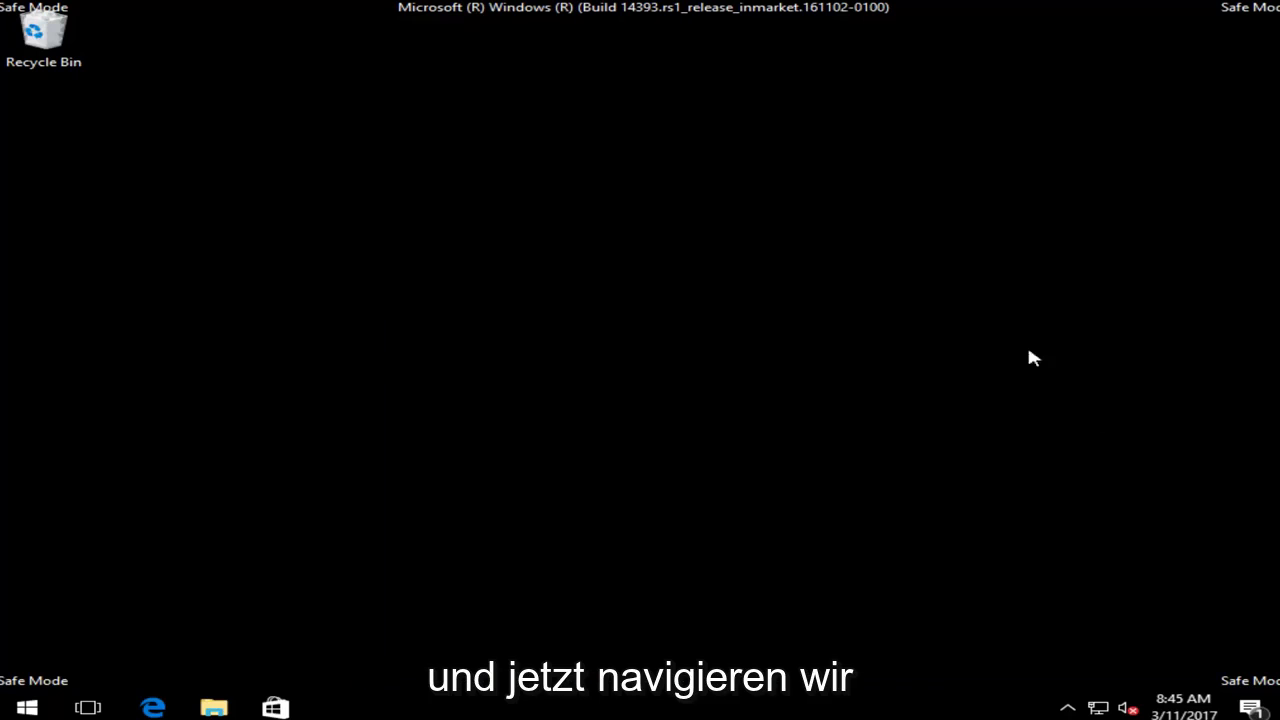
Dismiss the app-can't-open error and relaunch File Explorer through Start search.
{"action": "left_click", "coordinate": [968, 400]}
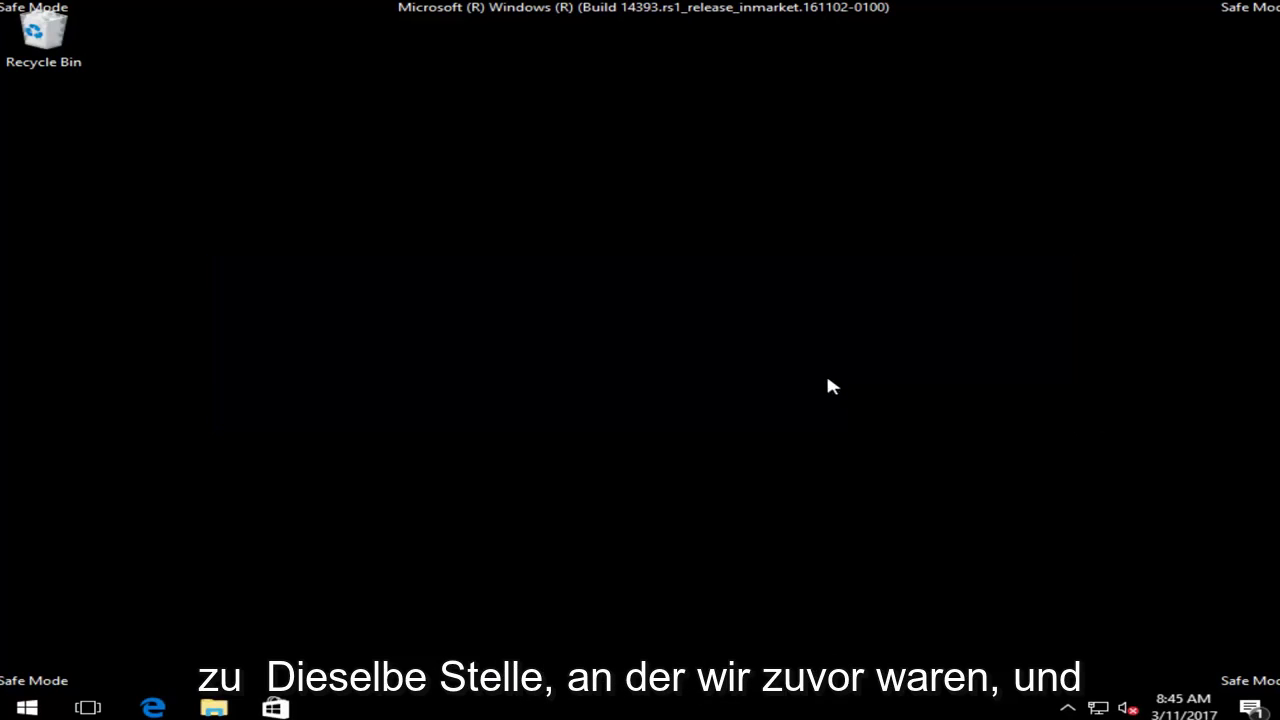
{"action": "left_click", "coordinate": [30, 708]}
{"action": "type", "text": "file explorer"}
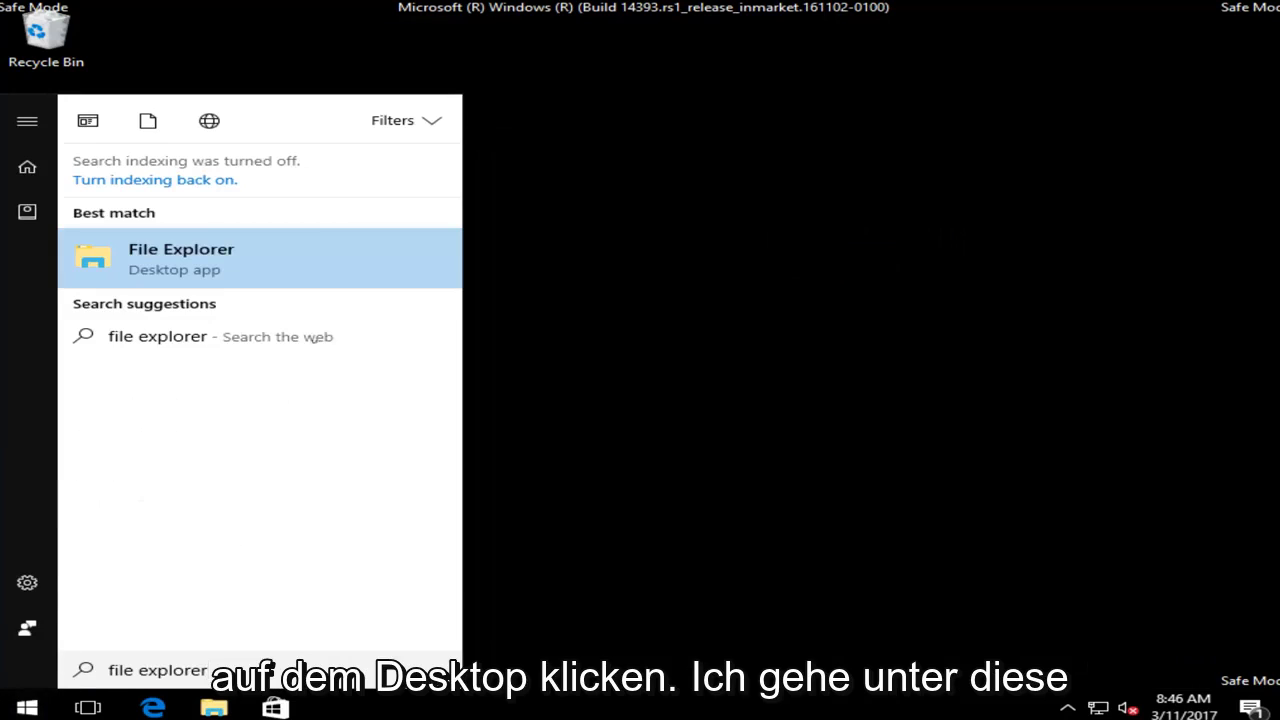
{"action": "left_click", "coordinate": [118, 265]}
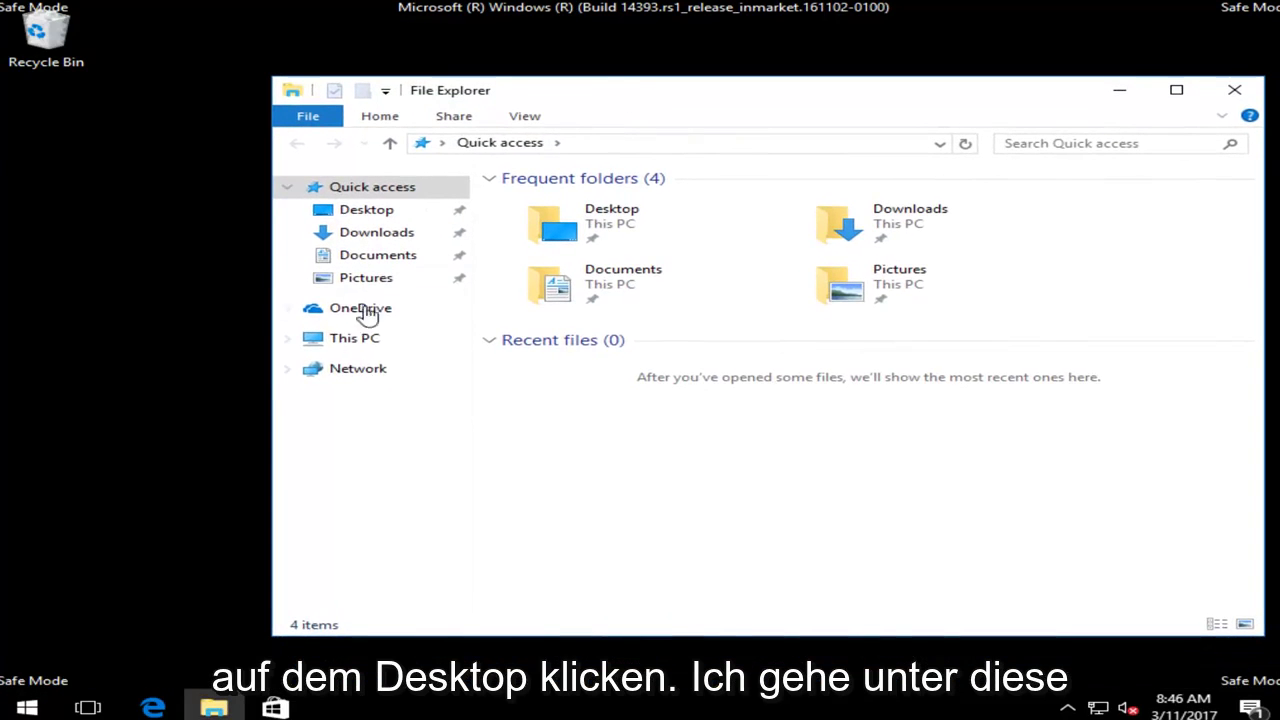
Navigate to This PC > Local Disk (C:) > Windows.
{"action": "left_click", "coordinate": [349, 342]}
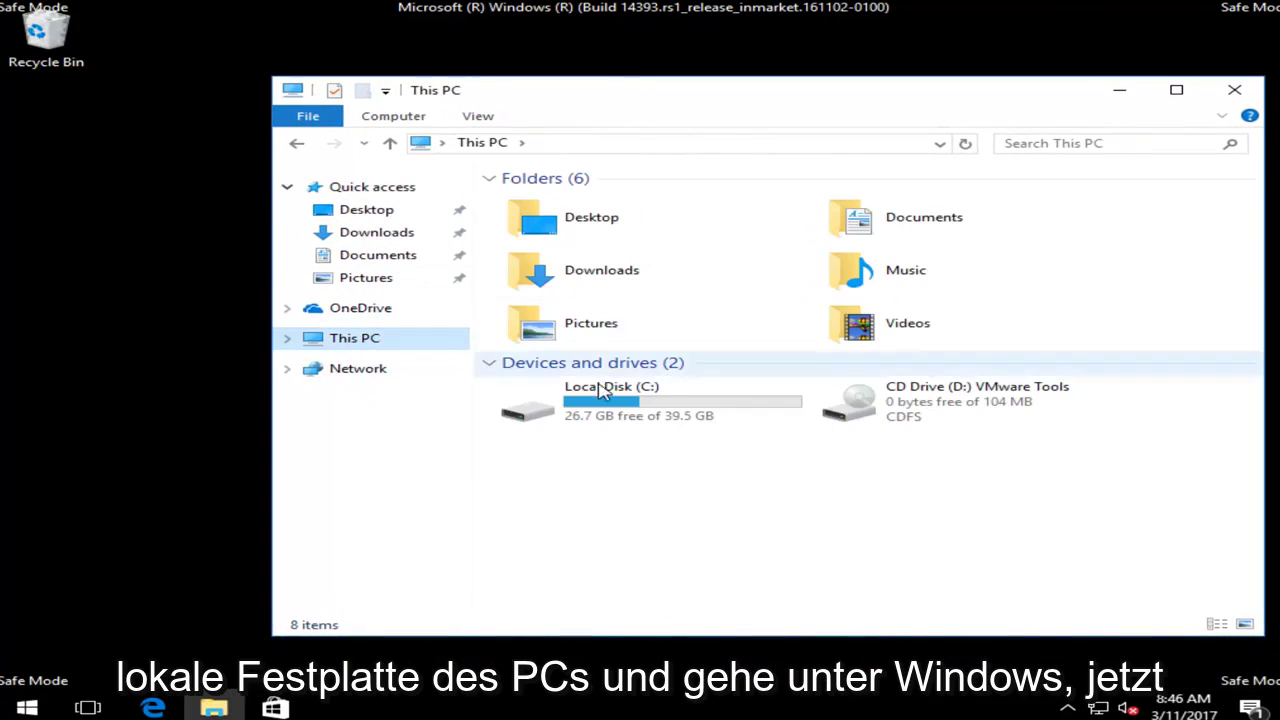
{"action": "double_click", "coordinate": [572, 384]}
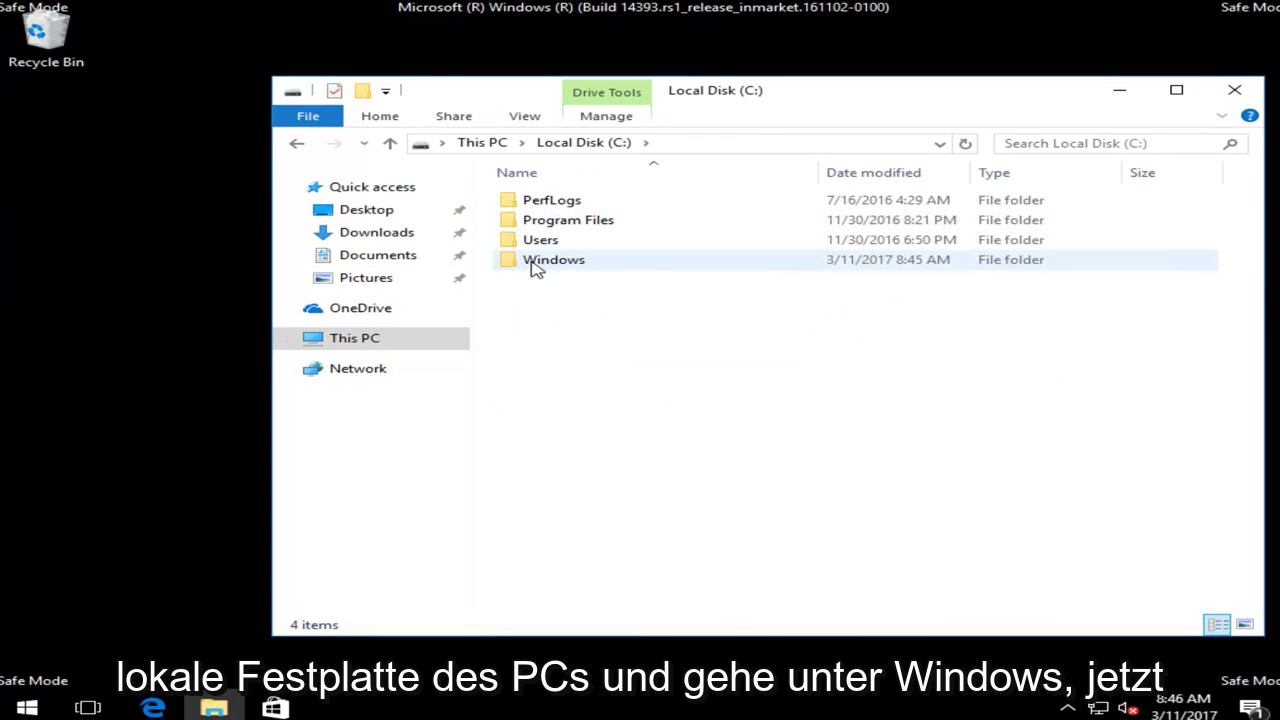
{"action": "double_click", "coordinate": [556, 260]}
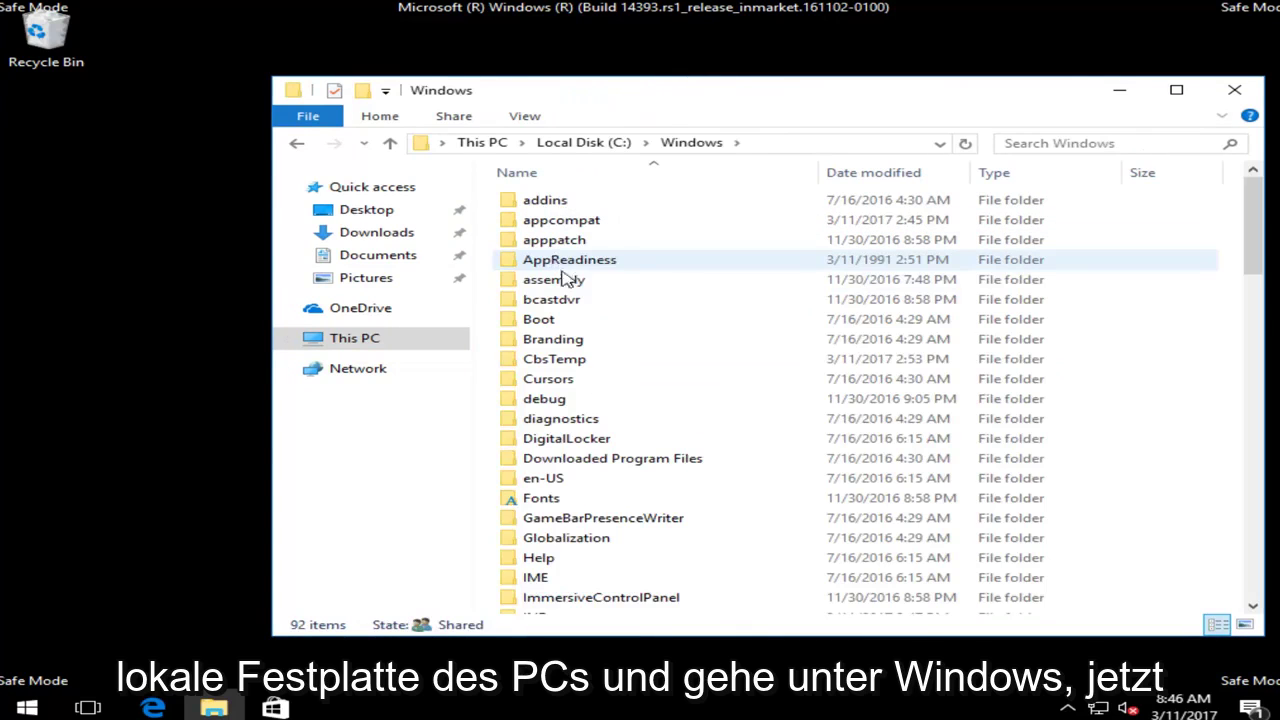
Rename the SoftwareDistribution folder in C:\Windows to SoftwareDistribution.old.
{"action": "scroll", "coordinate": [585, 290], "scroll_direction": "down", "scroll_amount": 2}
{"action": "scroll", "coordinate": [597, 302], "scroll_direction": "down", "scroll_amount": 3}
{"action": "scroll", "coordinate": [592, 310], "scroll_direction": "down", "scroll_amount": 4}
{"action": "scroll", "coordinate": [592, 314], "scroll_direction": "down", "scroll_amount": 3}
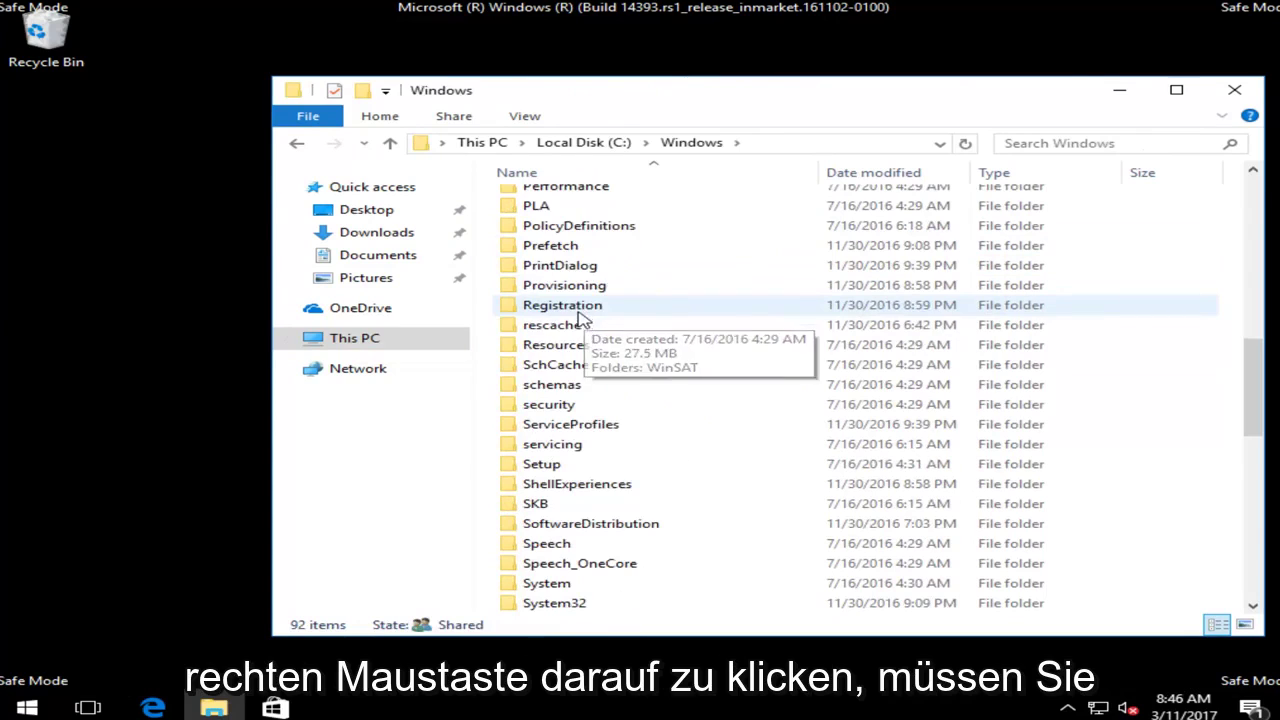
{"action": "scroll", "coordinate": [575, 360], "scroll_direction": "down", "scroll_amount": 2}
{"action": "left_click", "coordinate": [560, 403]}
{"action": "right_click", "coordinate": [560, 403]}
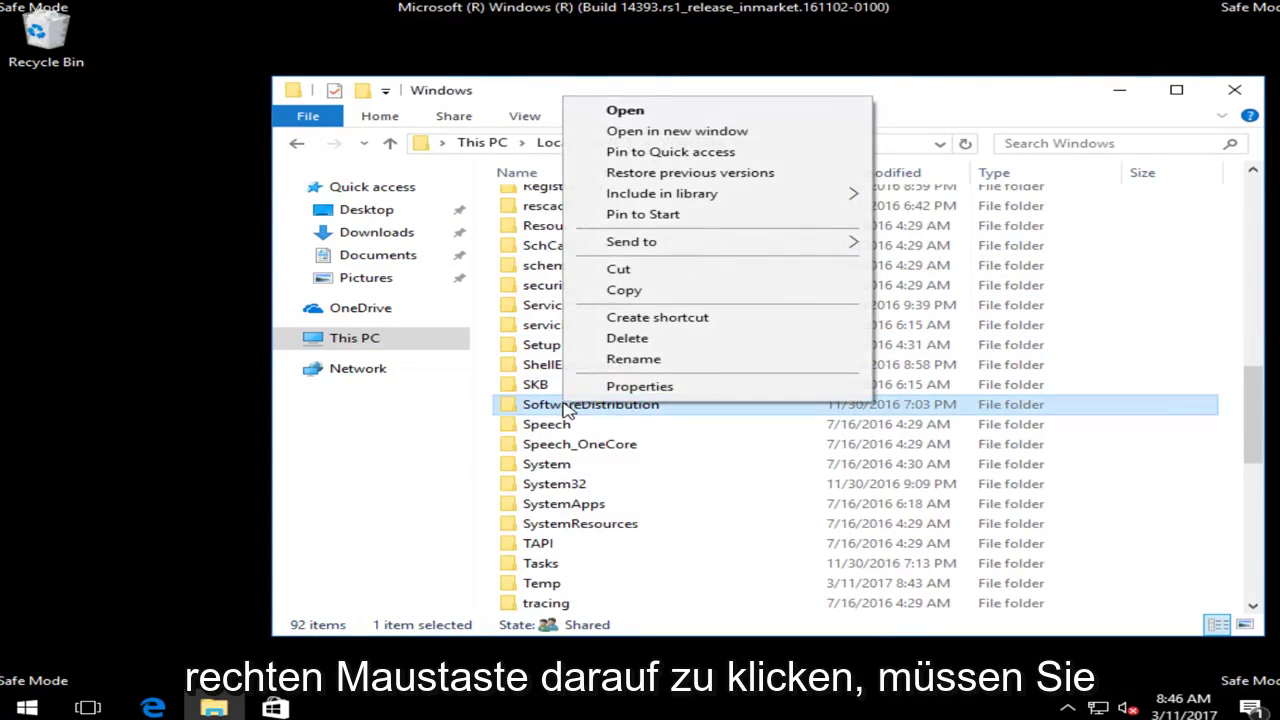
{"action": "left_click", "coordinate": [615, 360]}
{"action": "left_click", "coordinate": [672, 403]}
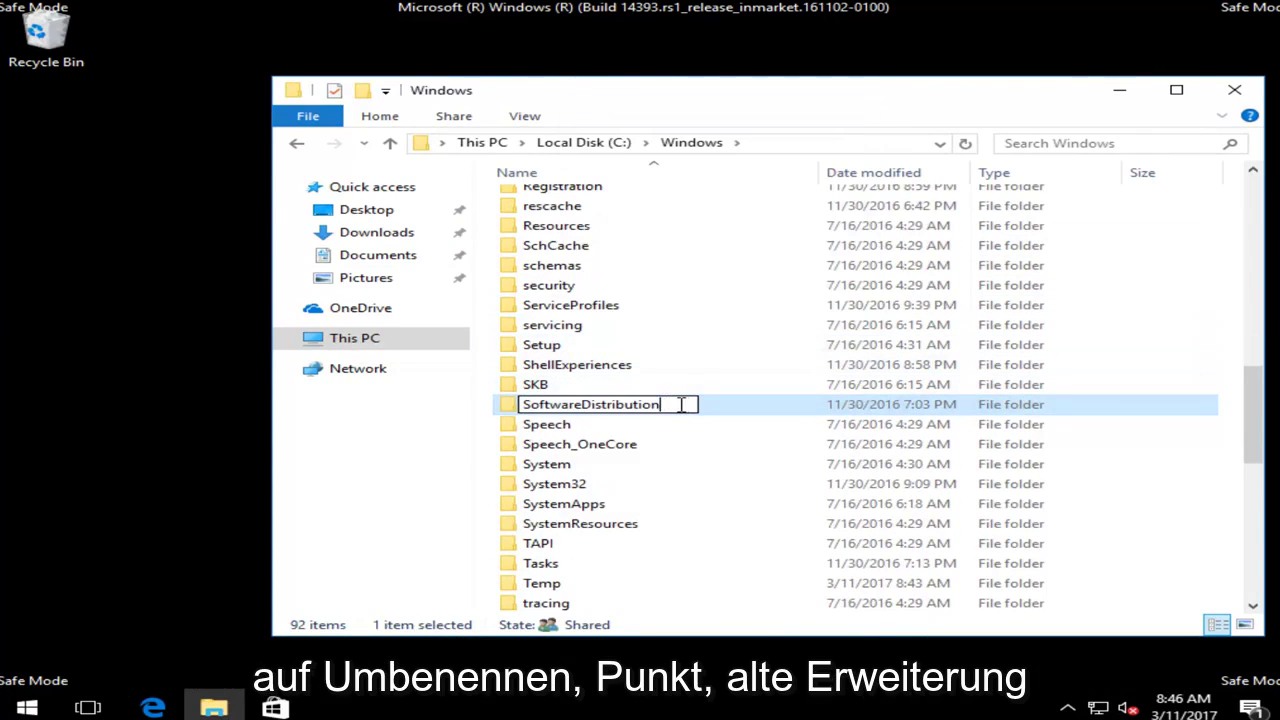
{"action": "type", "text": ".old"}
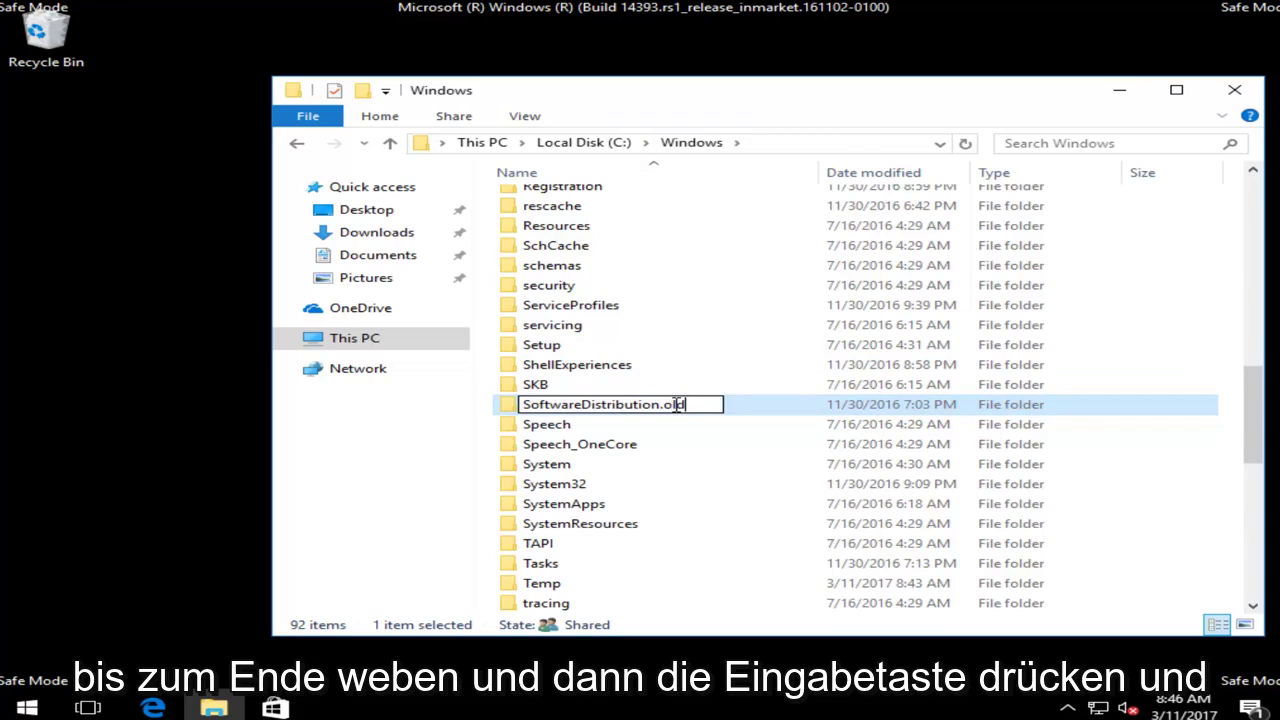
{"action": "key", "text": "Return"}
{"action": "left_click", "coordinate": [642, 443]}
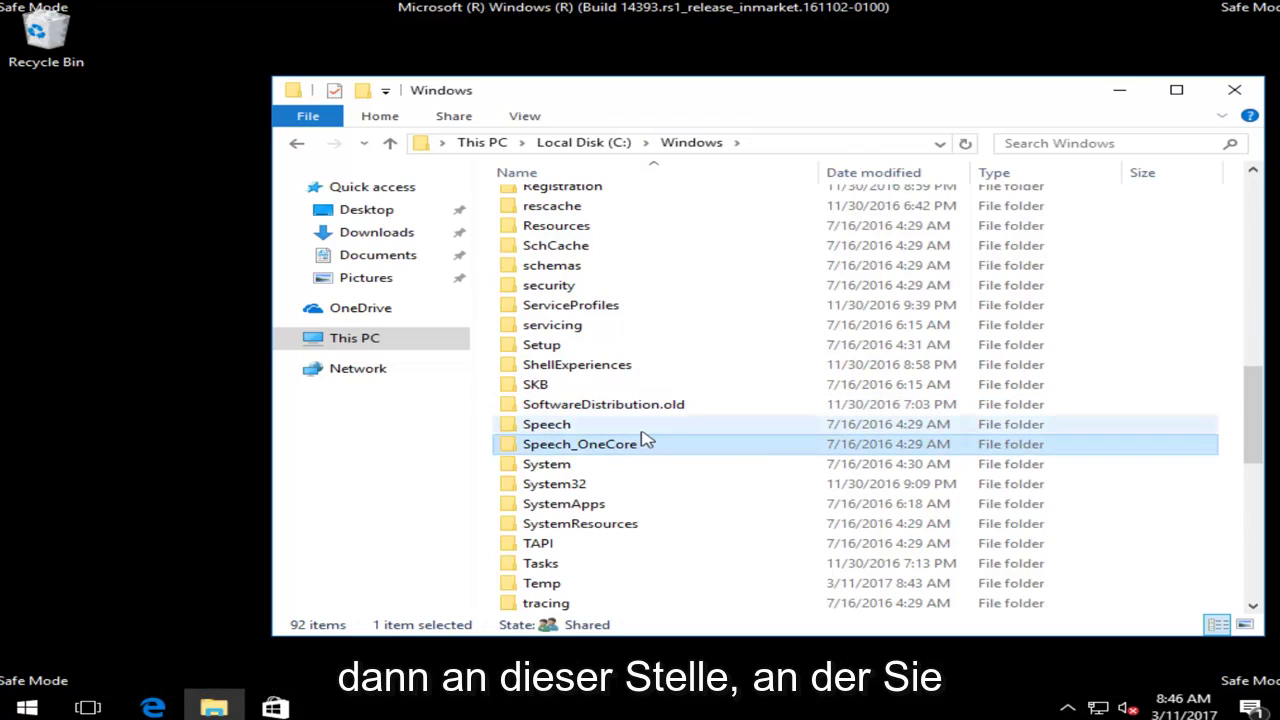
{"action": "left_click", "coordinate": [1238, 92]}
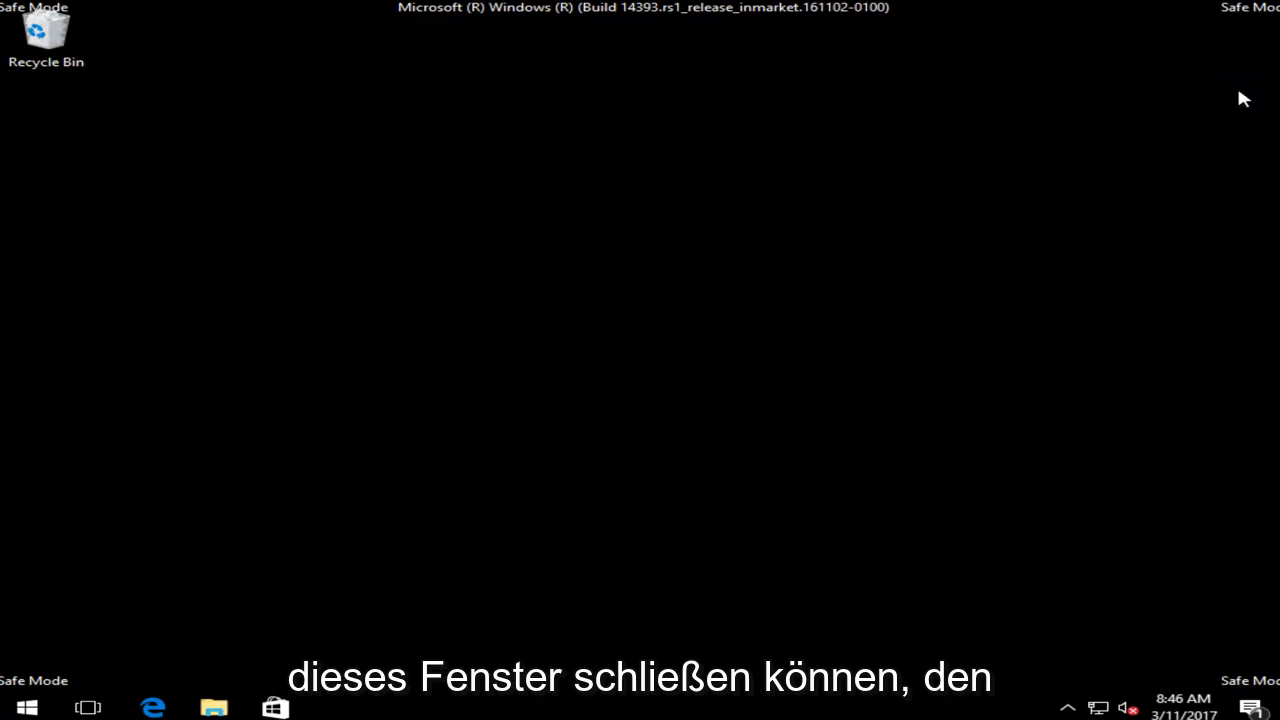